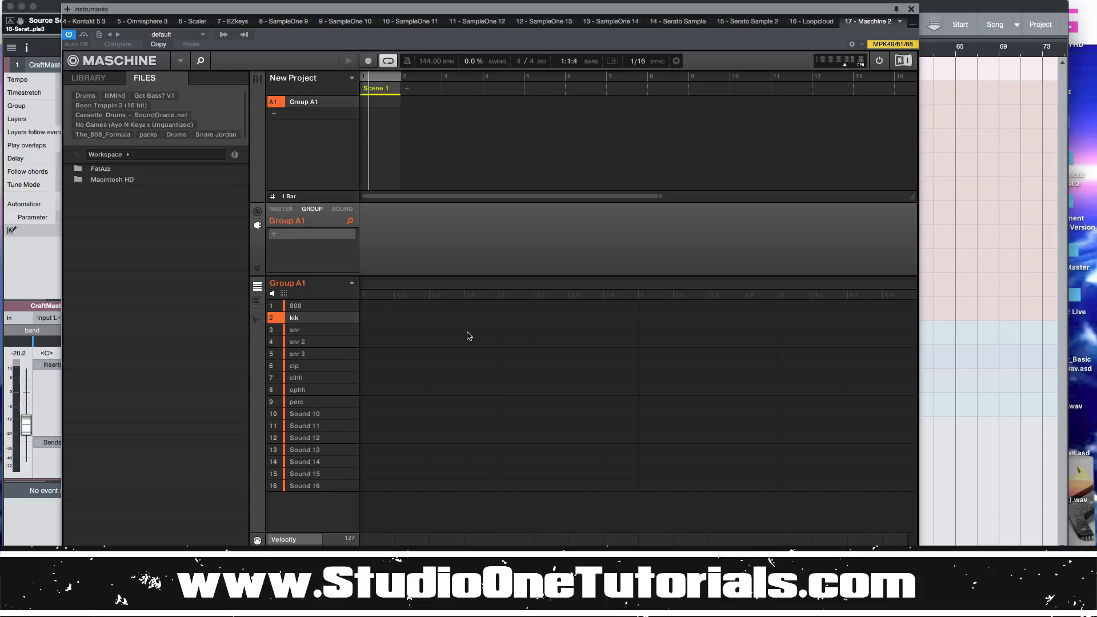
Step: Place a snr note on beat 3 of each bar across a four-bar pattern
click(435, 330)
click(577, 330)
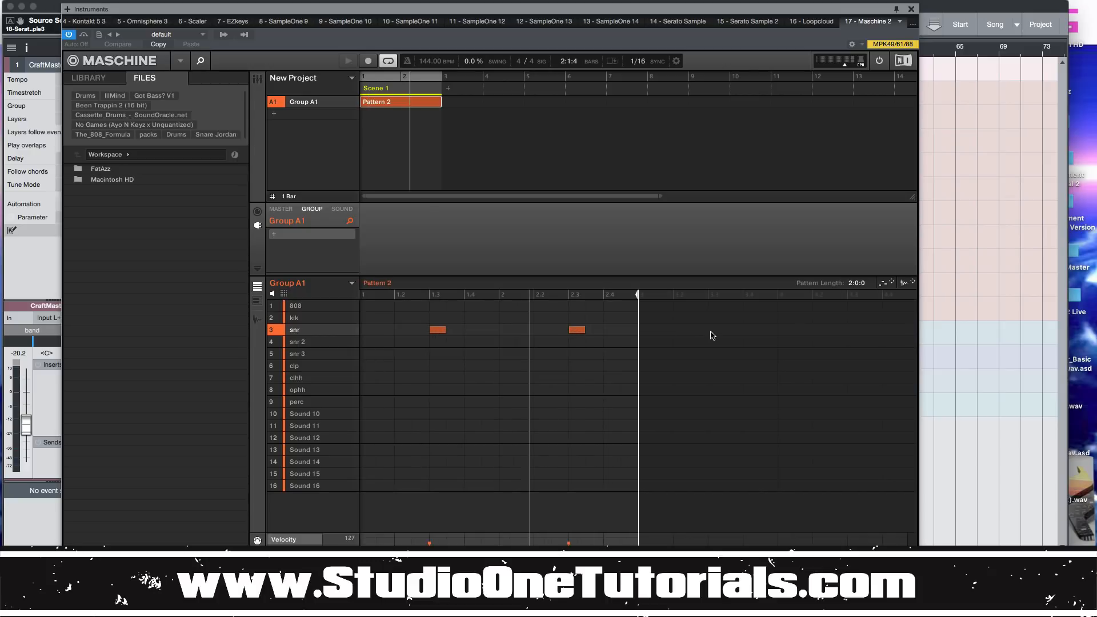
click(717, 330)
click(853, 331)
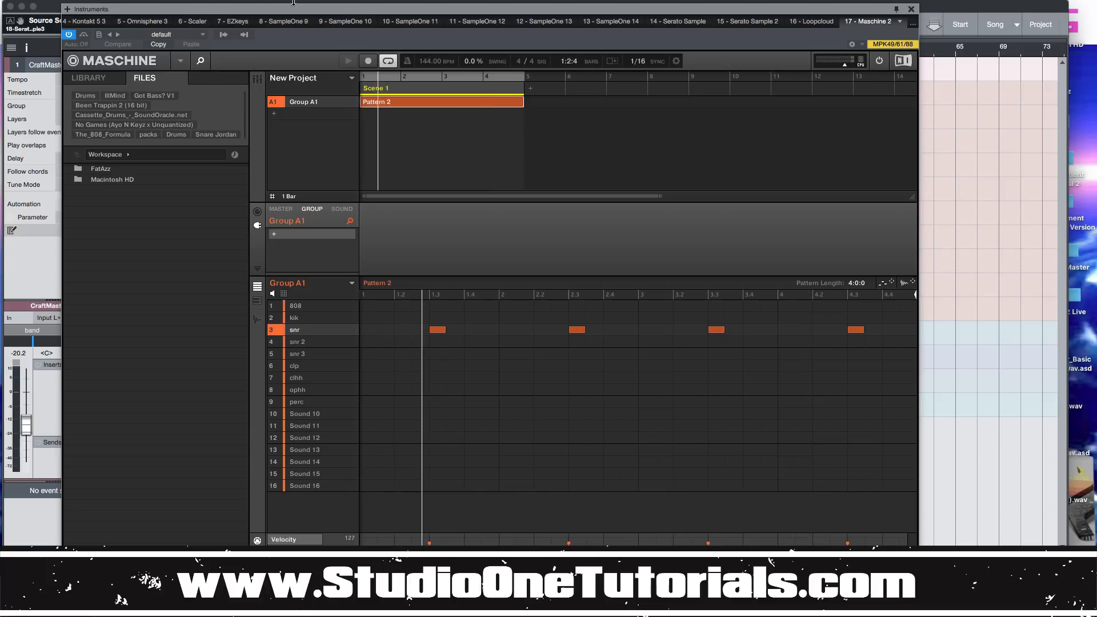
Step: Reposition the Maschine window and delete all four snr notes from the pattern
drag(385, 24, 495, 155)
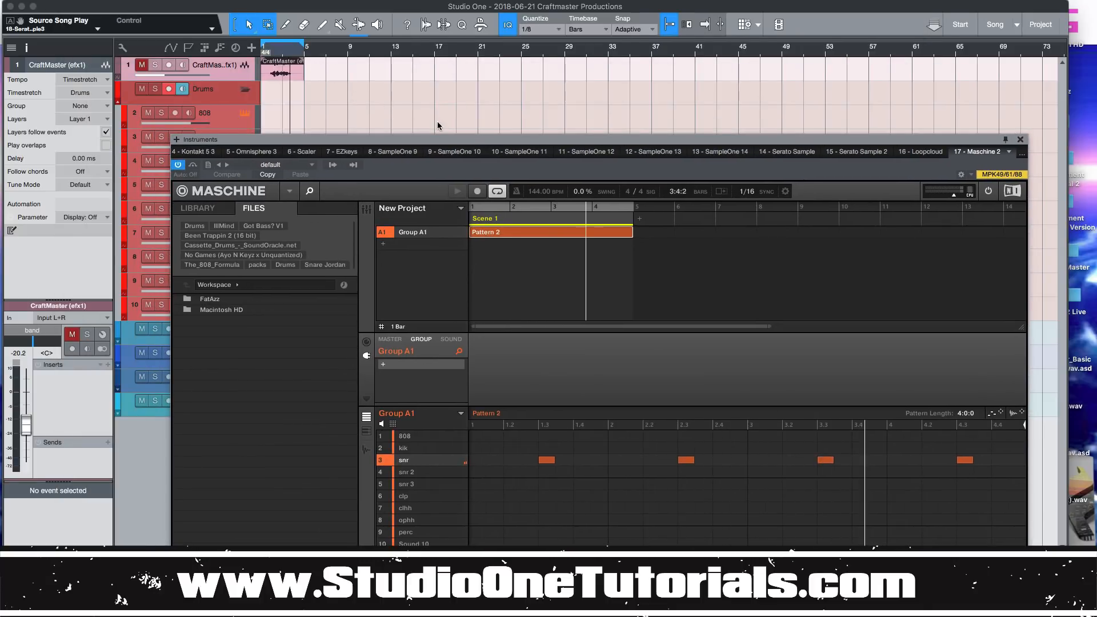
drag(435, 136, 412, 27)
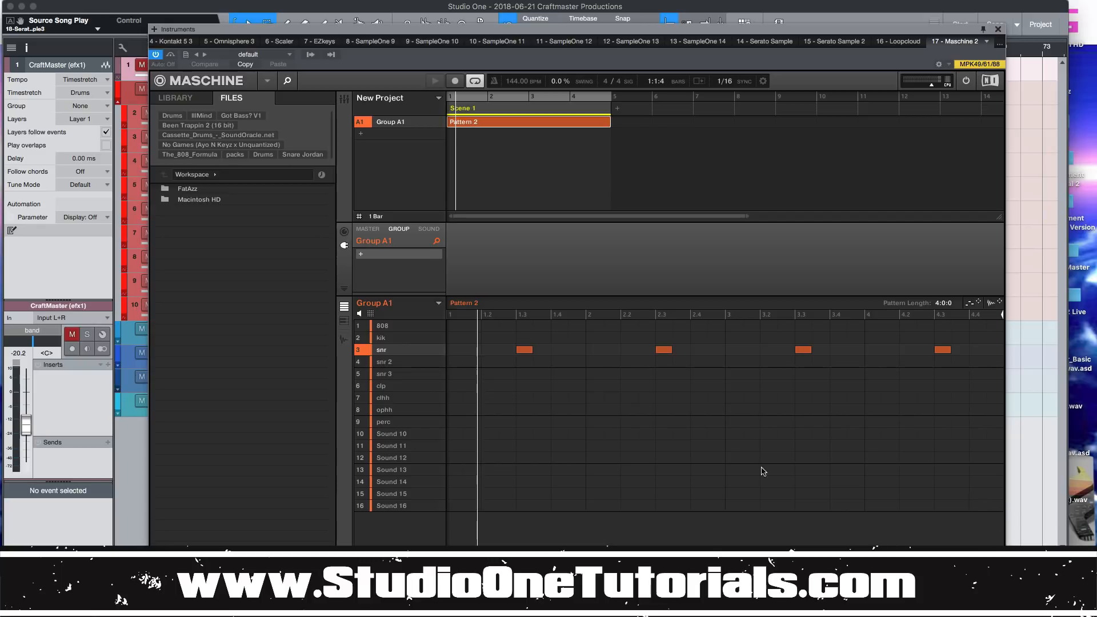
drag(979, 378, 483, 346)
key(Delete)
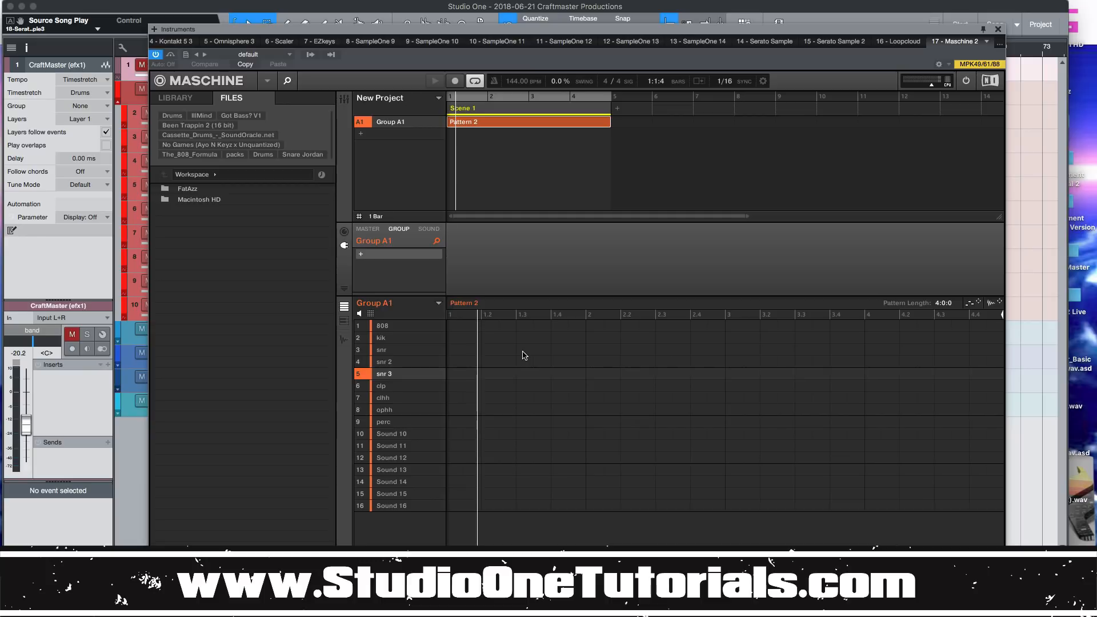
Step: Place kik notes in bar 1 on beat 1, halfway between beats 2 and 3, and on beat 4
click(450, 338)
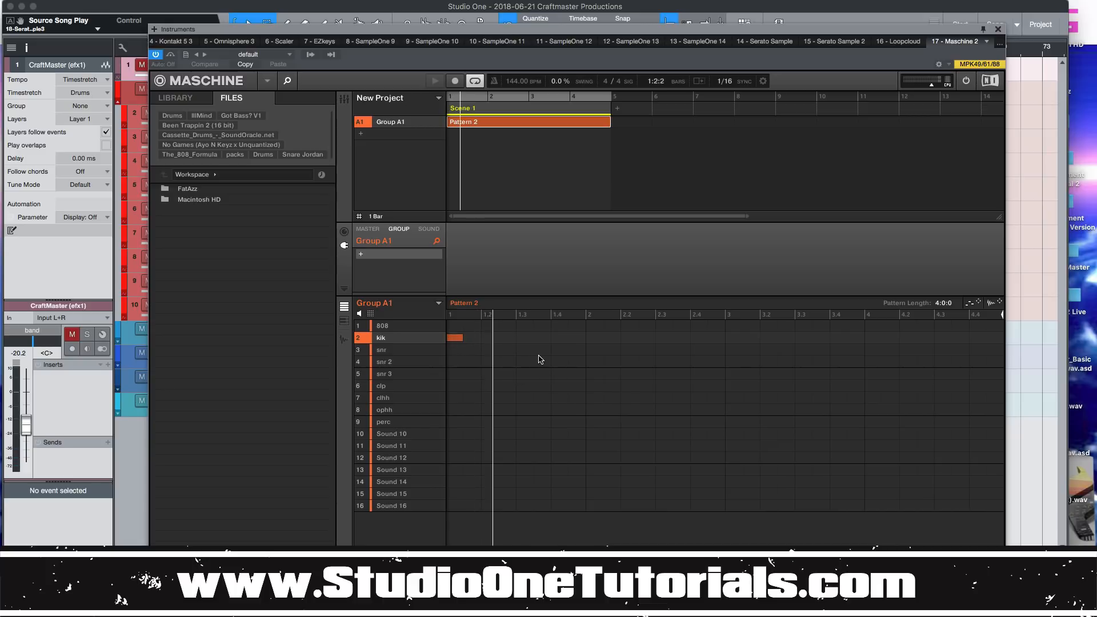
click(507, 338)
click(558, 339)
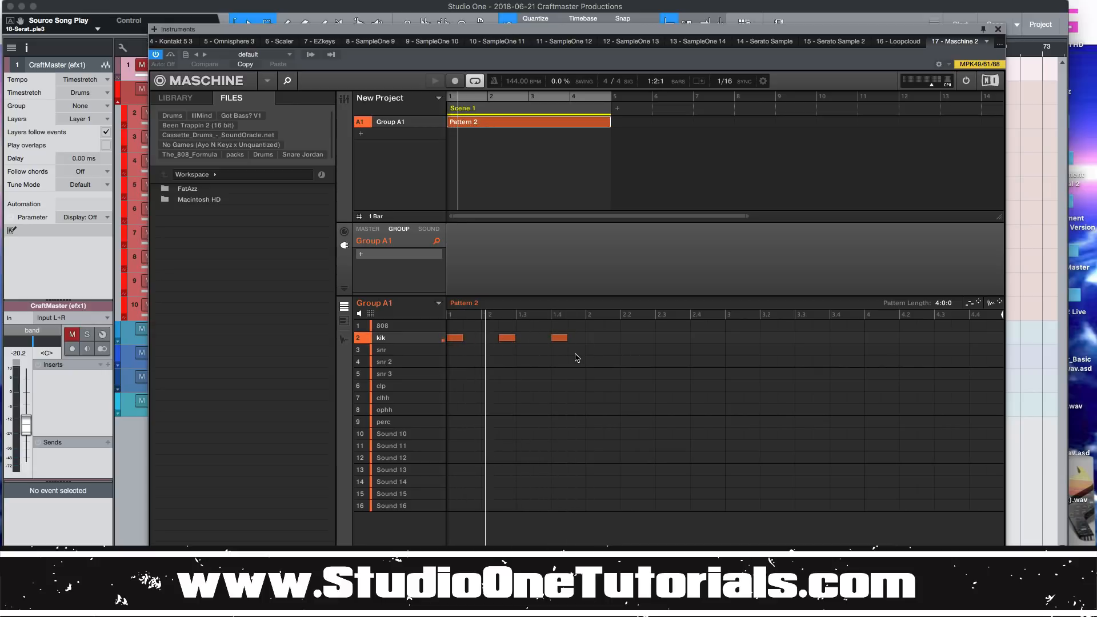
Step: Add kik notes from beat 4 of bar 2 through bar 3, and copy the opening kick notes to bar 4
click(700, 337)
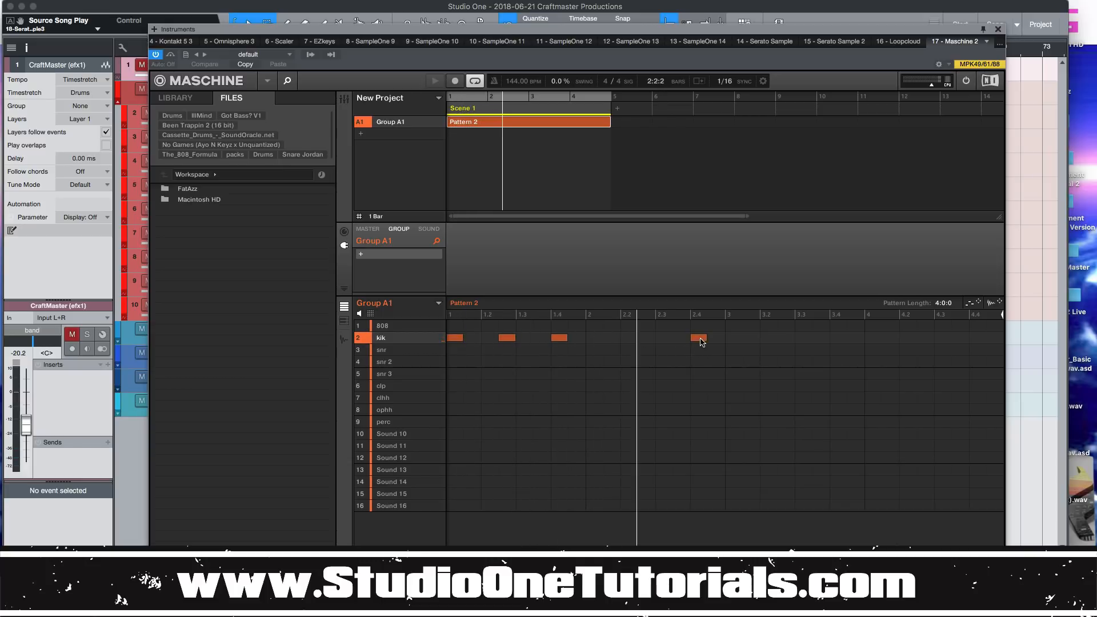
click(751, 337)
click(765, 338)
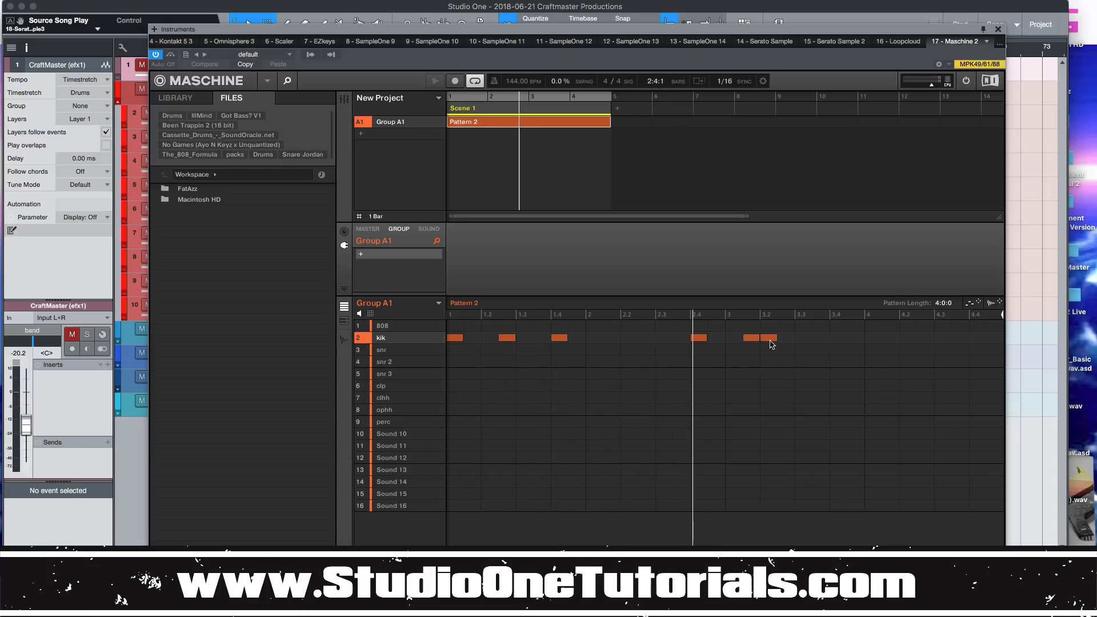
click(854, 339)
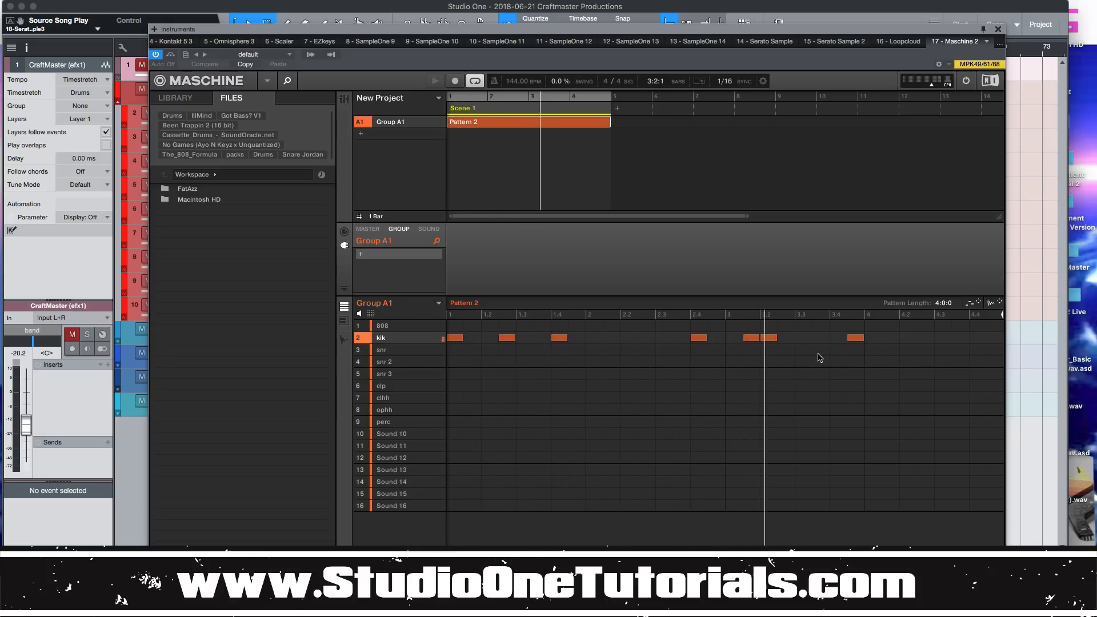
click(887, 361)
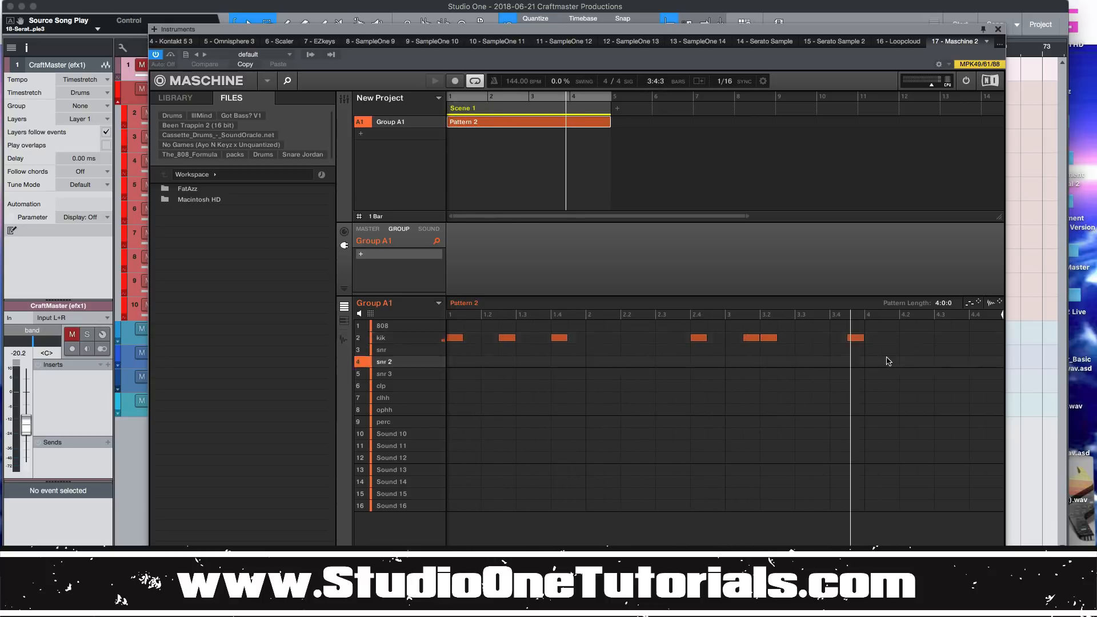
drag(889, 361, 876, 342)
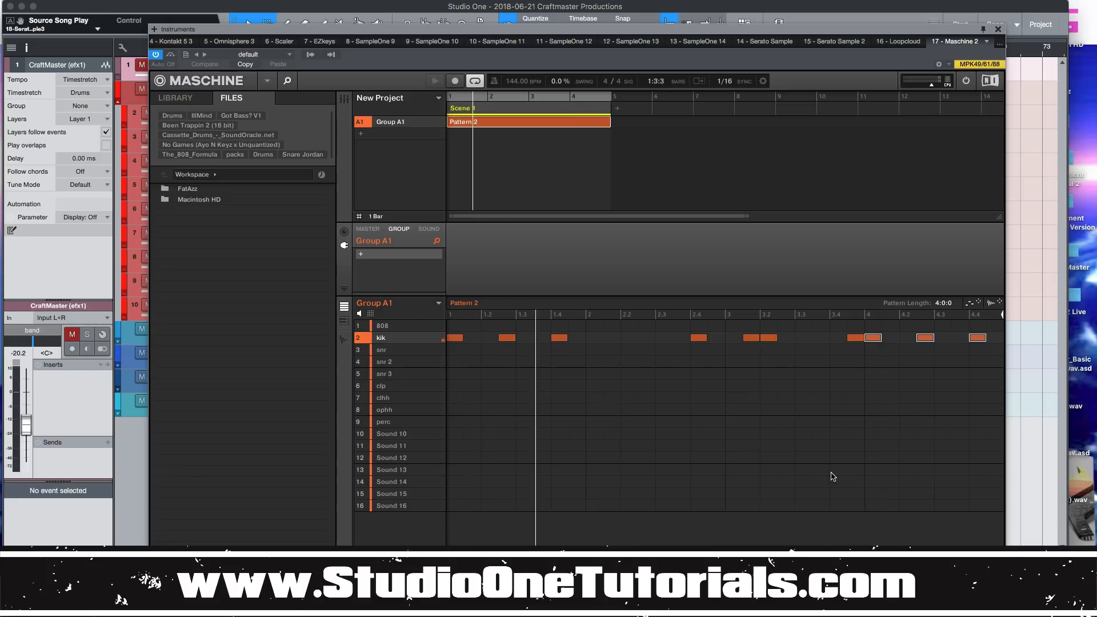
Step: Play back the pattern and delete the kik notes in bars 3 and 4
scroll(726, 423, down, 4)
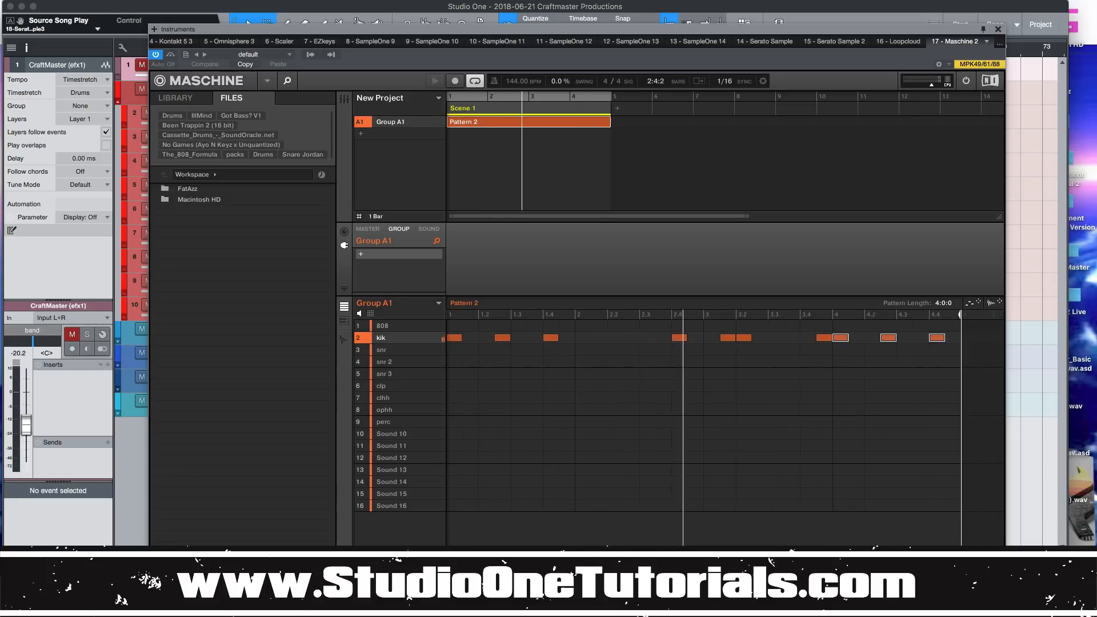
scroll(725, 423, up, 1)
scroll(538, 491, up, 1)
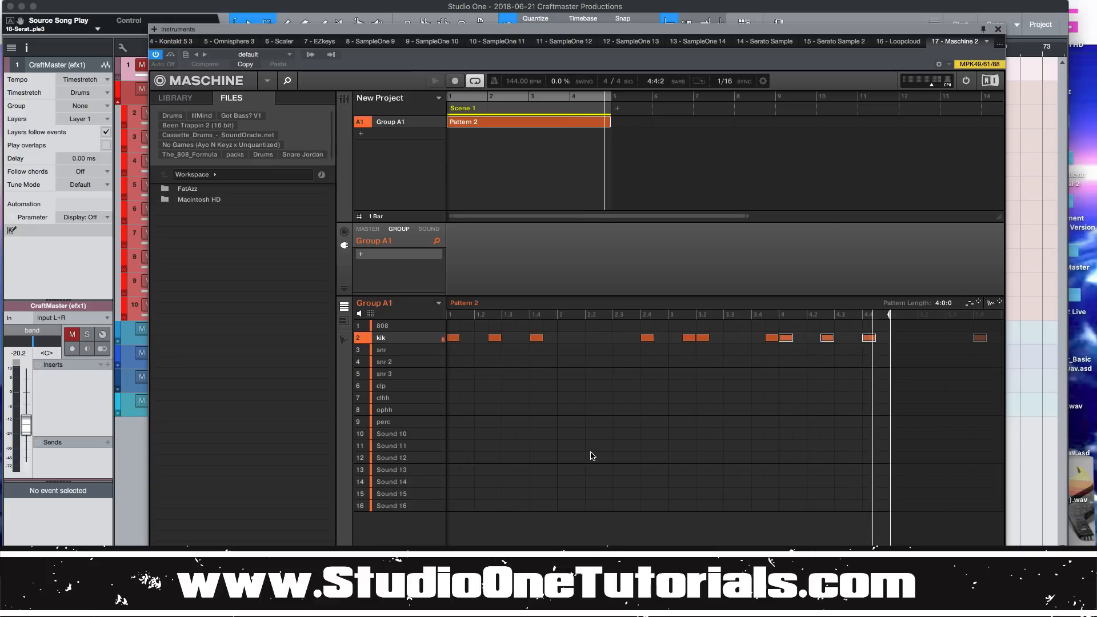
key(space)
key(space)
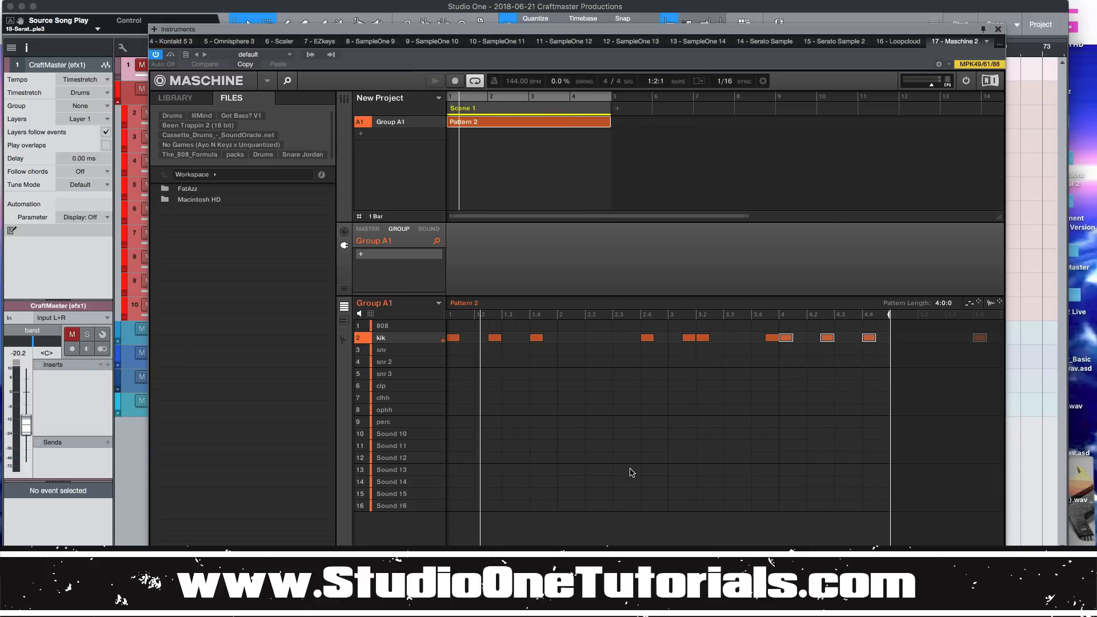
drag(867, 369, 644, 390)
key(Delete)
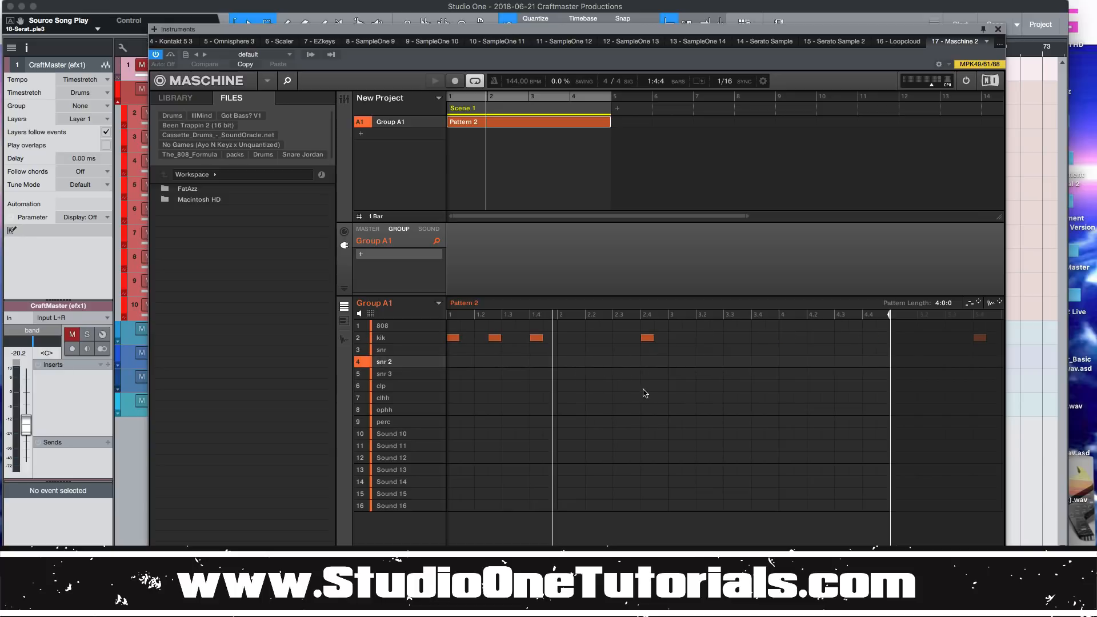
Step: Replace bar 2's kick at 2.4 with kicks just before and on 2.2, and copy the two-bar kick pattern to bars 3 and 4
click(580, 343)
click(578, 339)
click(592, 340)
click(652, 339)
drag(680, 369, 679, 341)
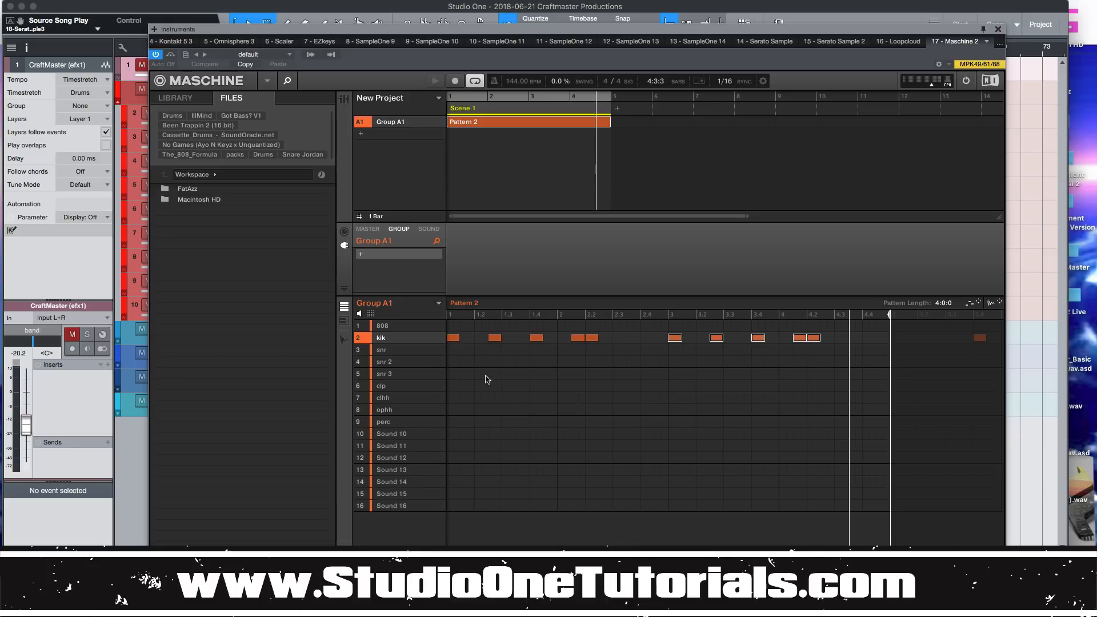
Step: Audition the snr, snr 2 and snr 3 sounds
click(405, 367)
click(404, 380)
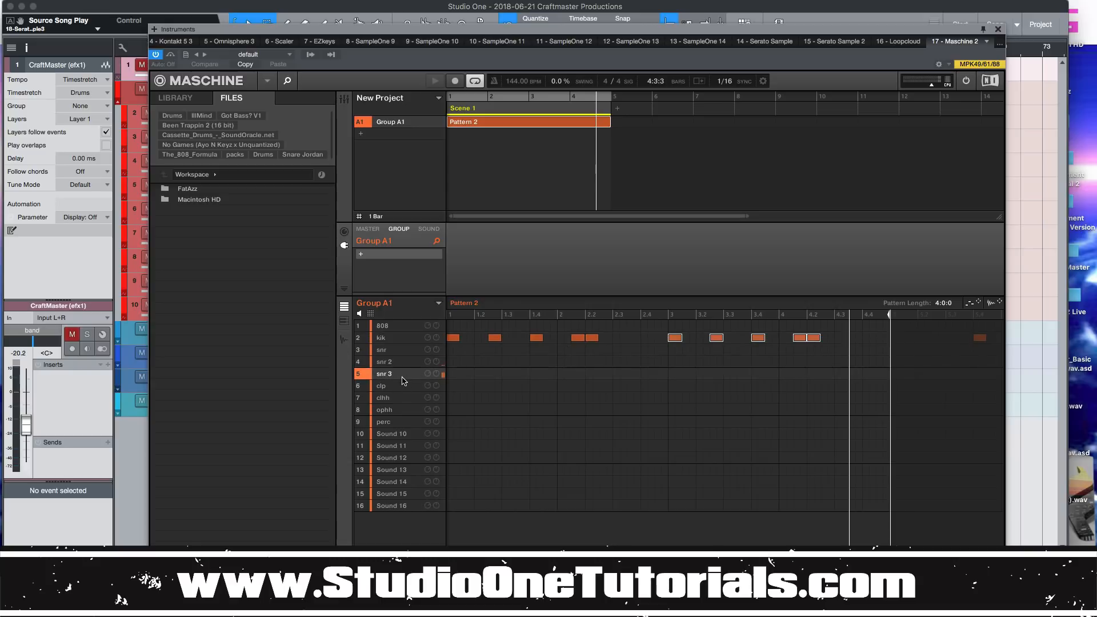
click(411, 363)
click(412, 351)
click(412, 365)
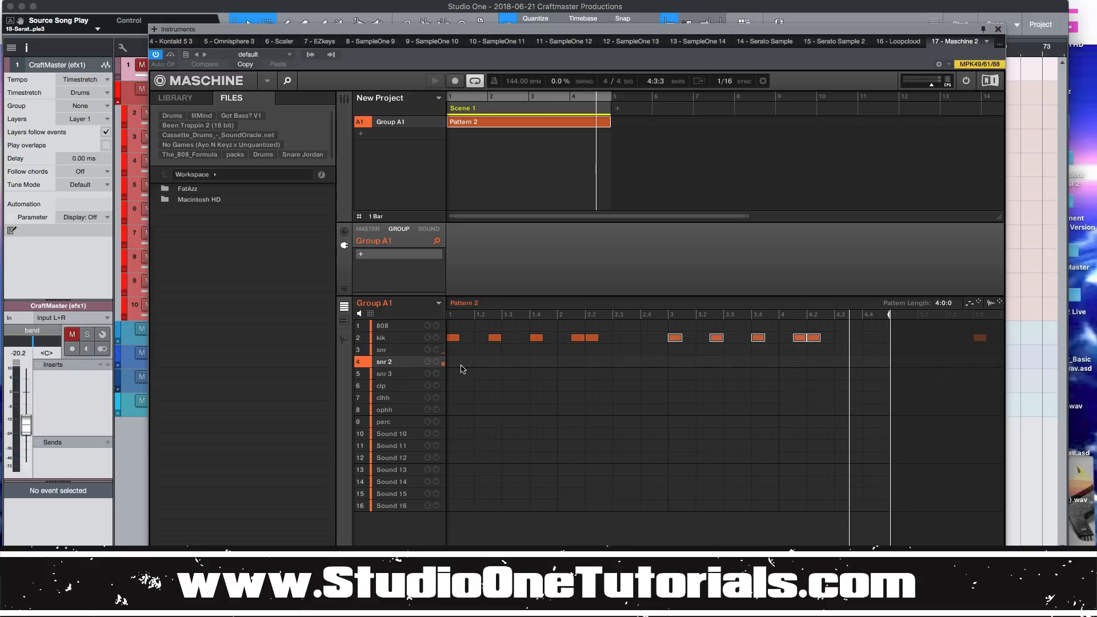
Step: Build a four-note snr 2 fill in the second half of bar 2 using short notes
click(638, 349)
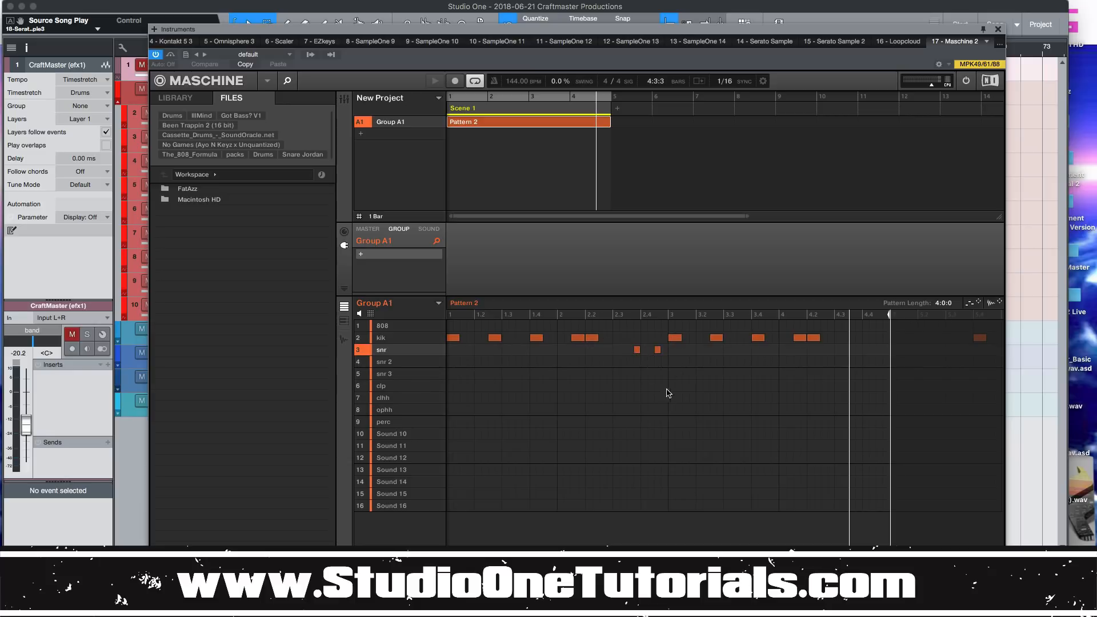
drag(679, 364, 637, 360)
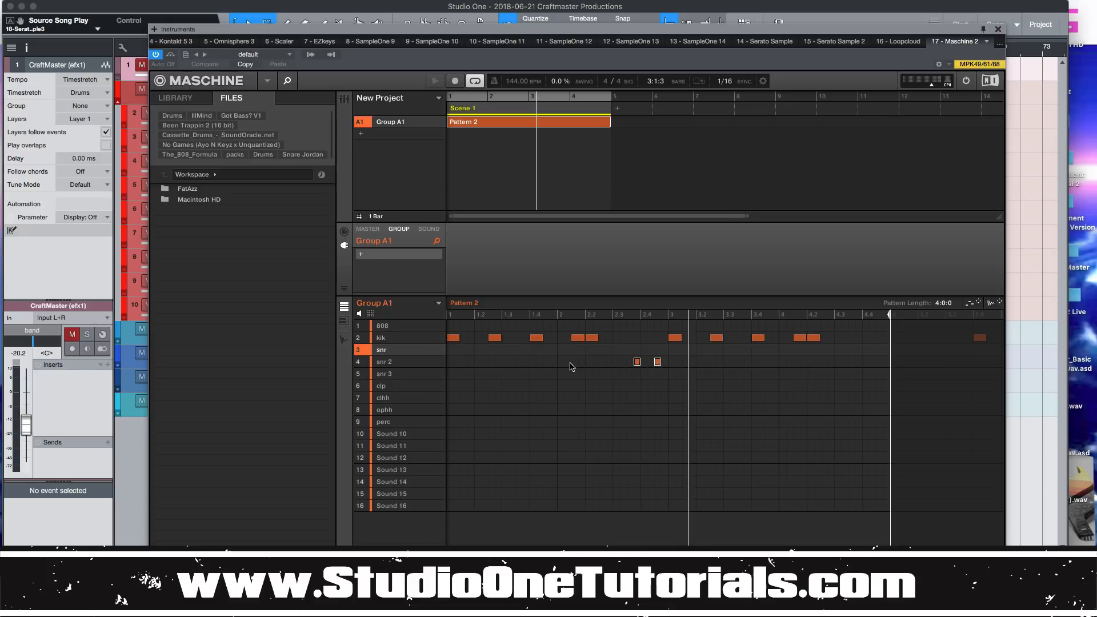
double_click(600, 363)
double_click(644, 366)
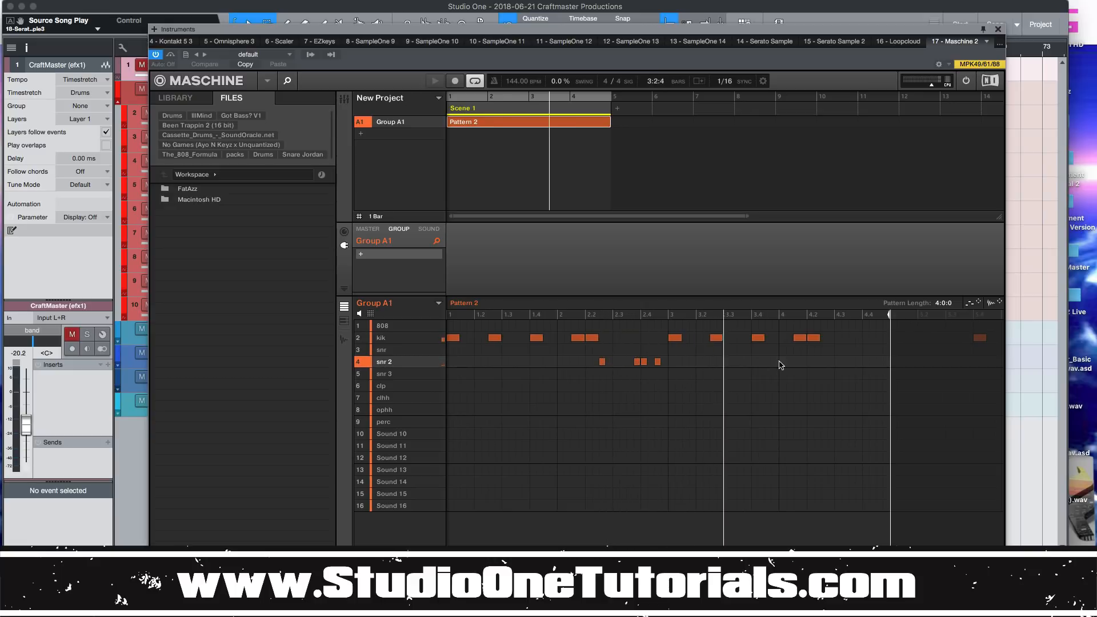
Step: Add two short snr 2 notes on the last beat of bar 4 and select the snr 2 fill notes
click(878, 362)
click(866, 362)
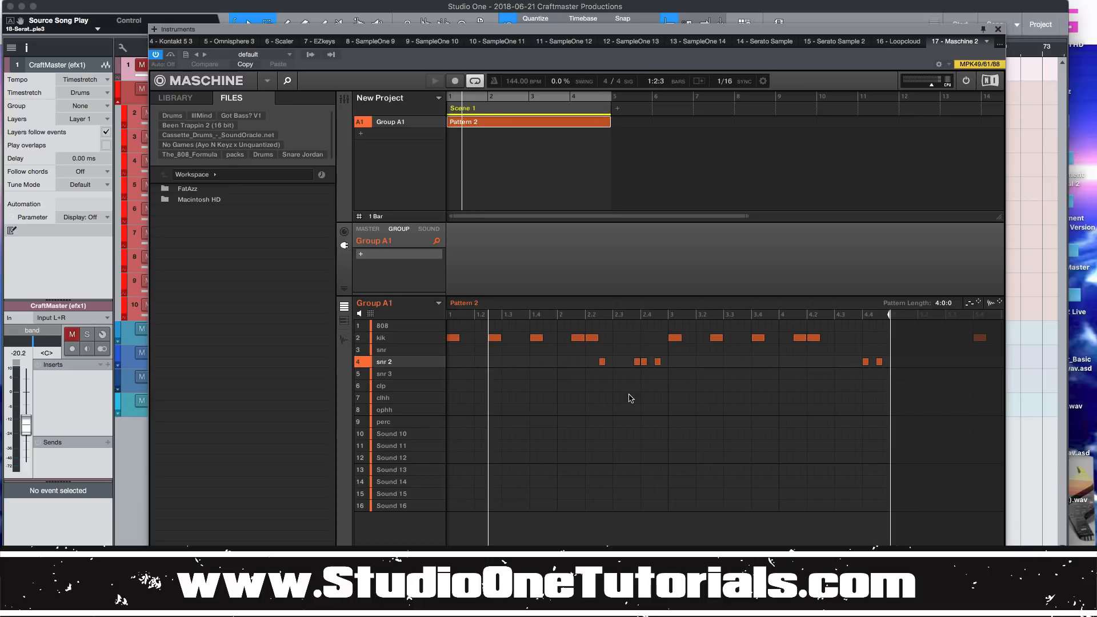
drag(584, 344, 674, 377)
drag(850, 345, 886, 382)
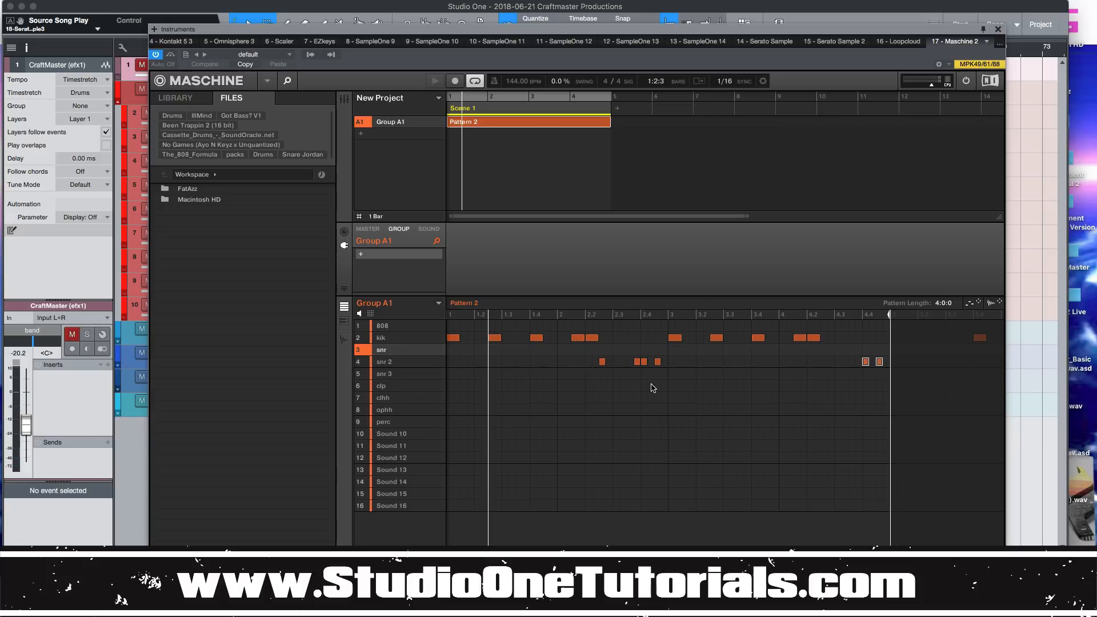
Step: Place short snr notes on beat 3 of all four bars and fill the clhh row with continuous eighth notes
click(505, 351)
click(727, 351)
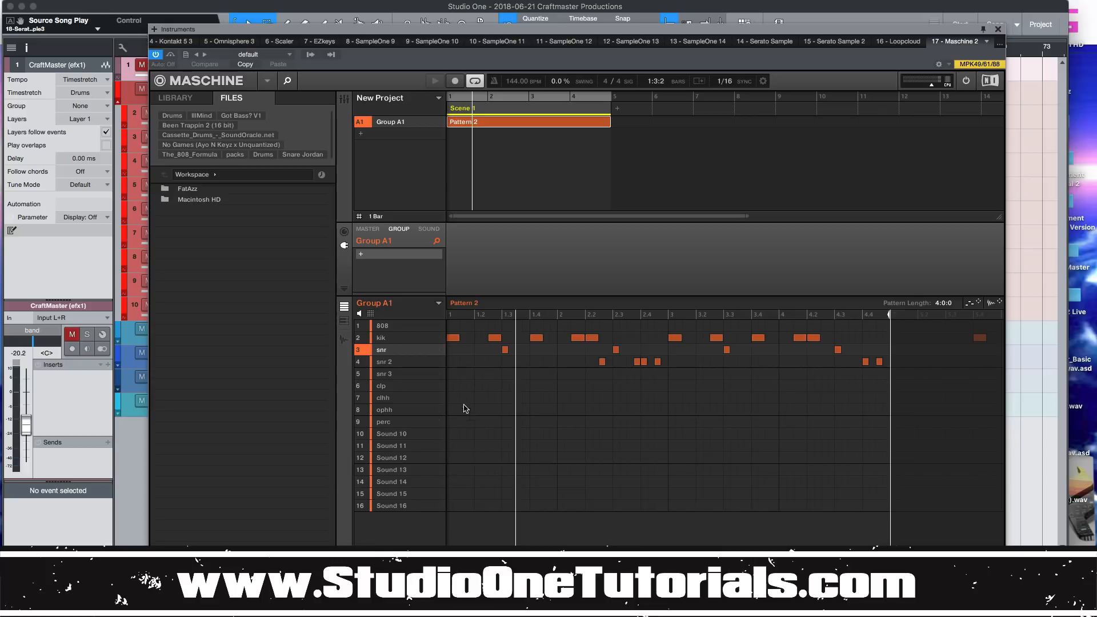
drag(454, 399, 880, 406)
key(space)
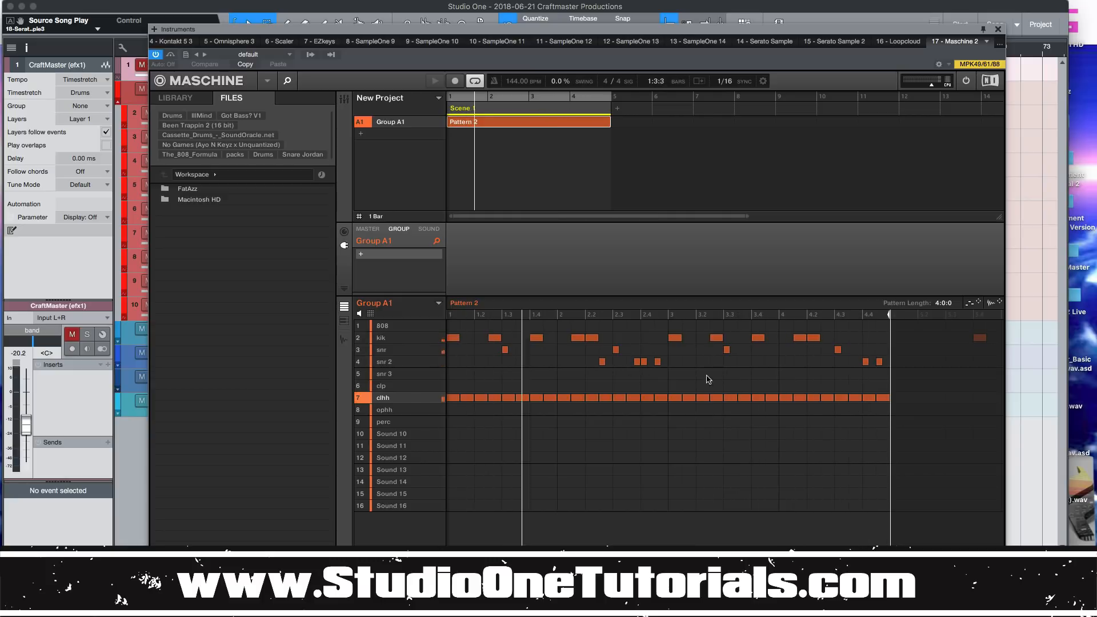
Step: Rework the kik notes around 4.2 into a quick run by adding shorter notes
click(800, 338)
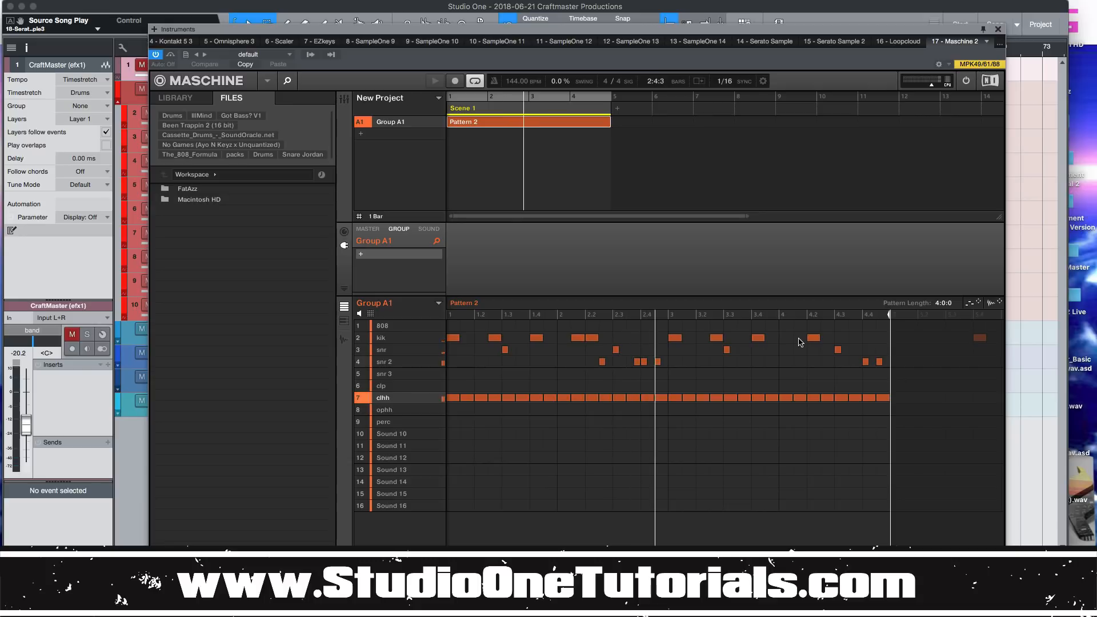
click(800, 338)
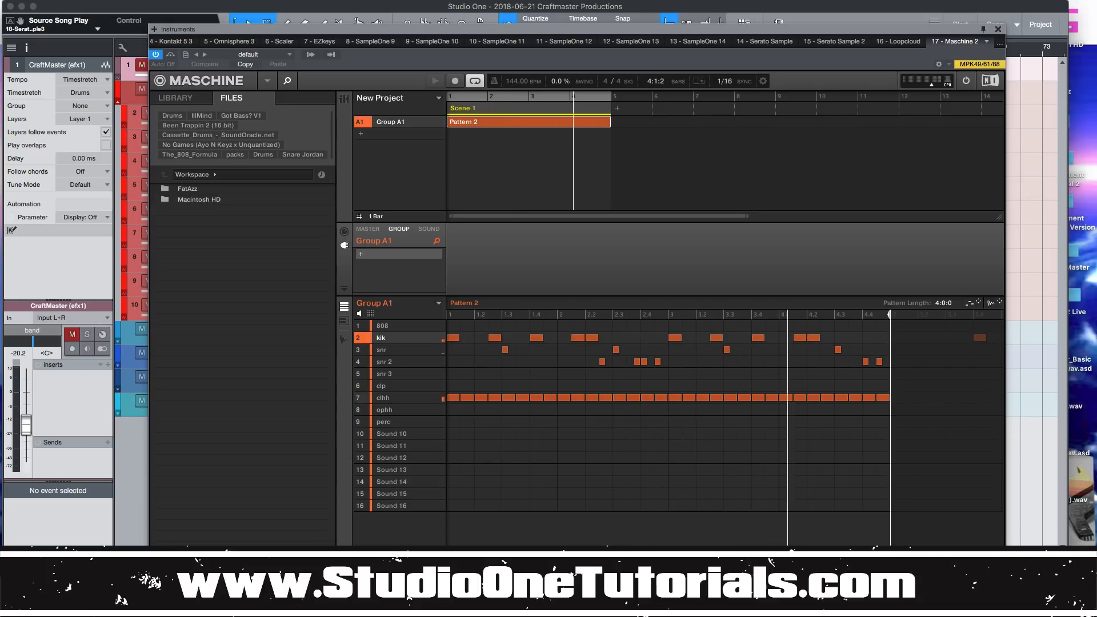
click(377, 572)
click(416, 458)
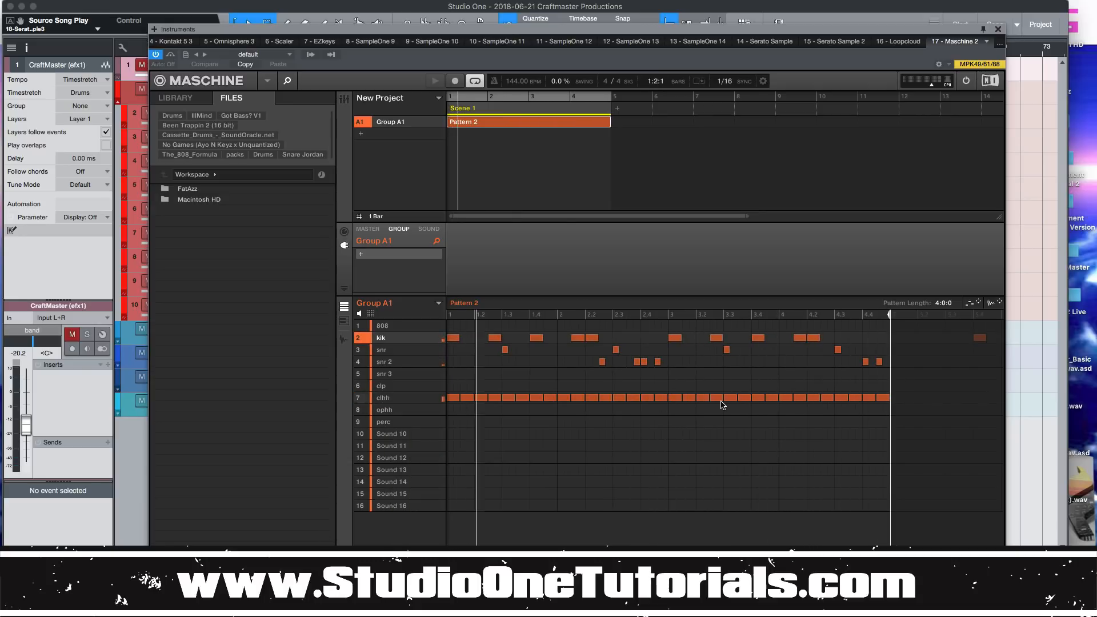
click(802, 339)
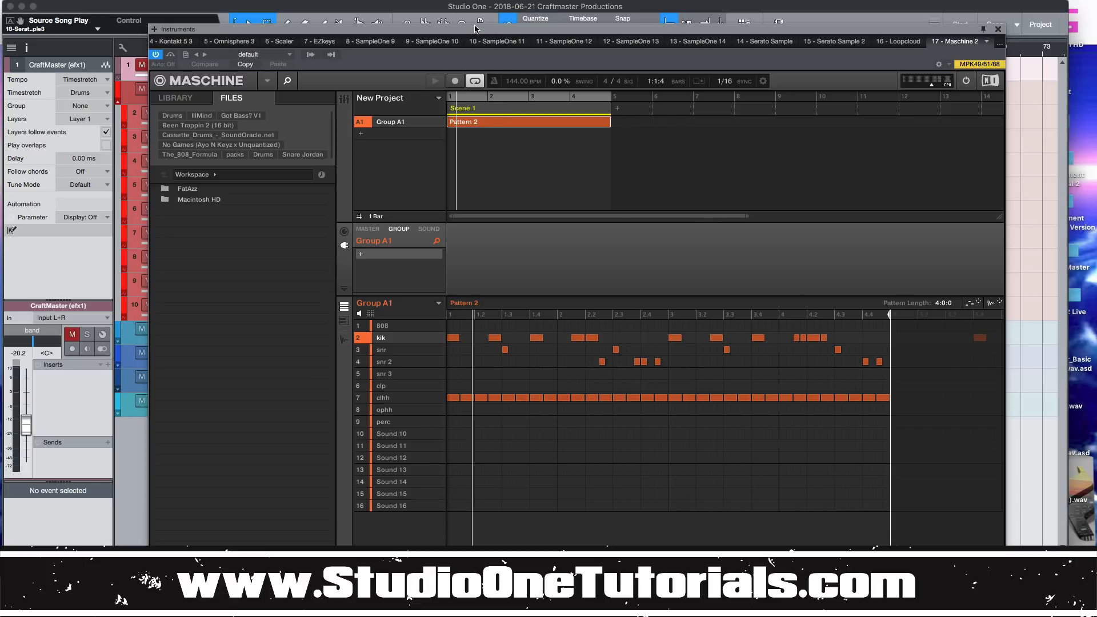
Step: Open the Studio One mixer console and move the Maschine window aside to show the effects, bus and main channels
drag(475, 30, 385, 30)
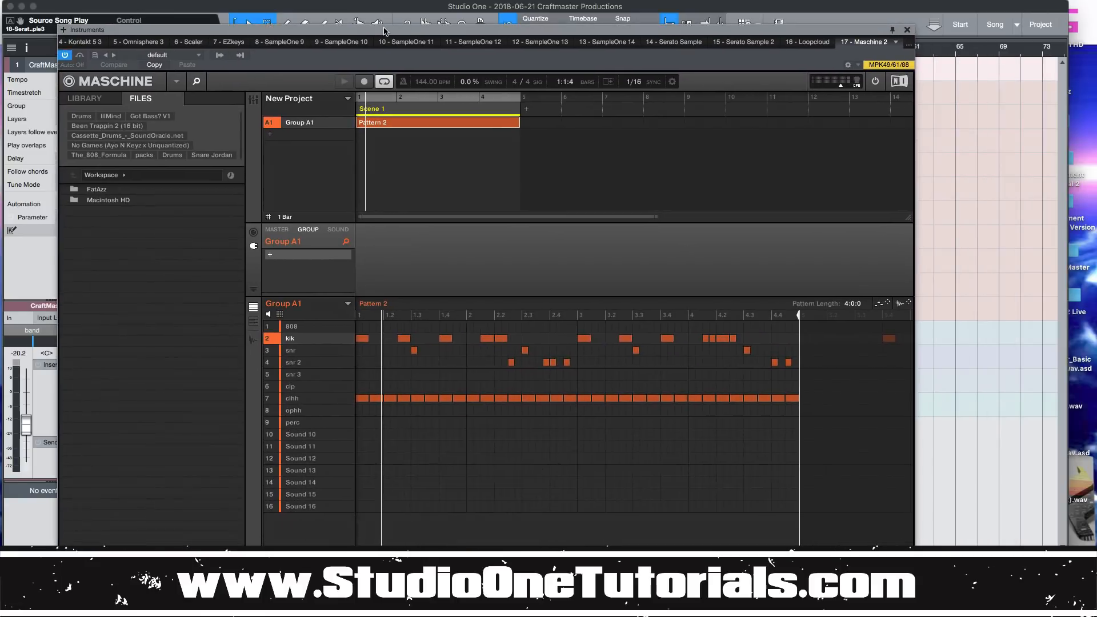
click(1008, 571)
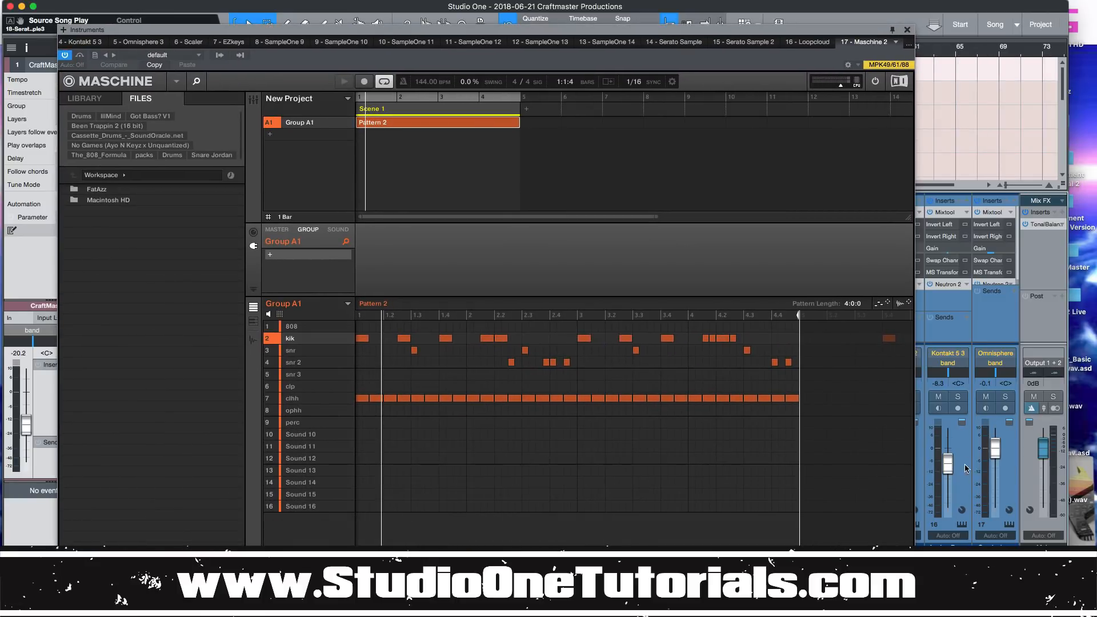
scroll(967, 369, right, 3)
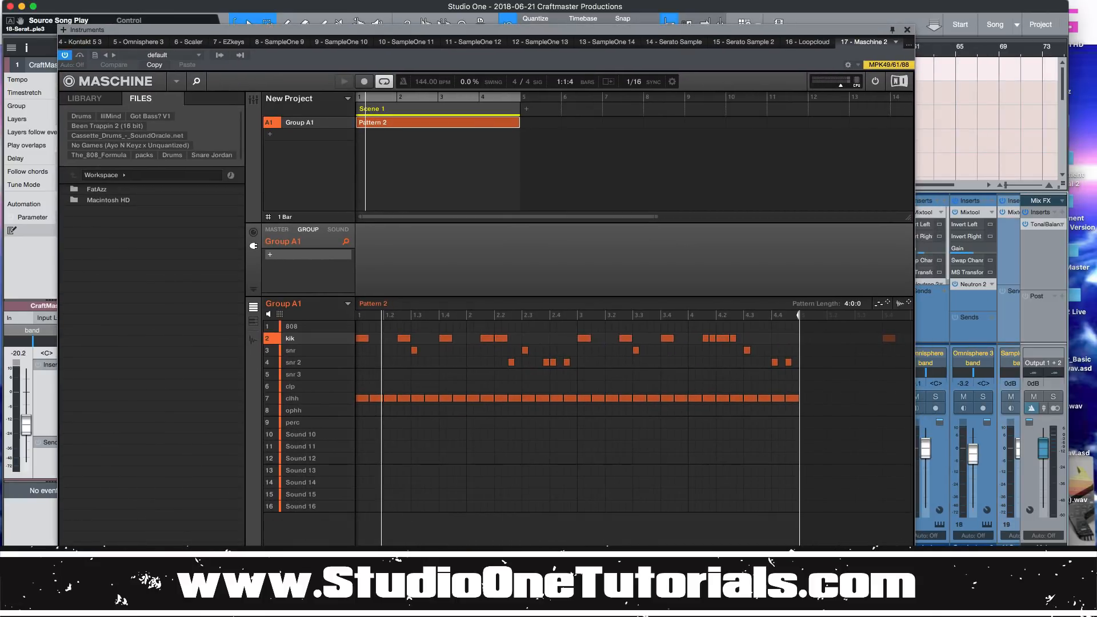
drag(769, 35, 108, 11)
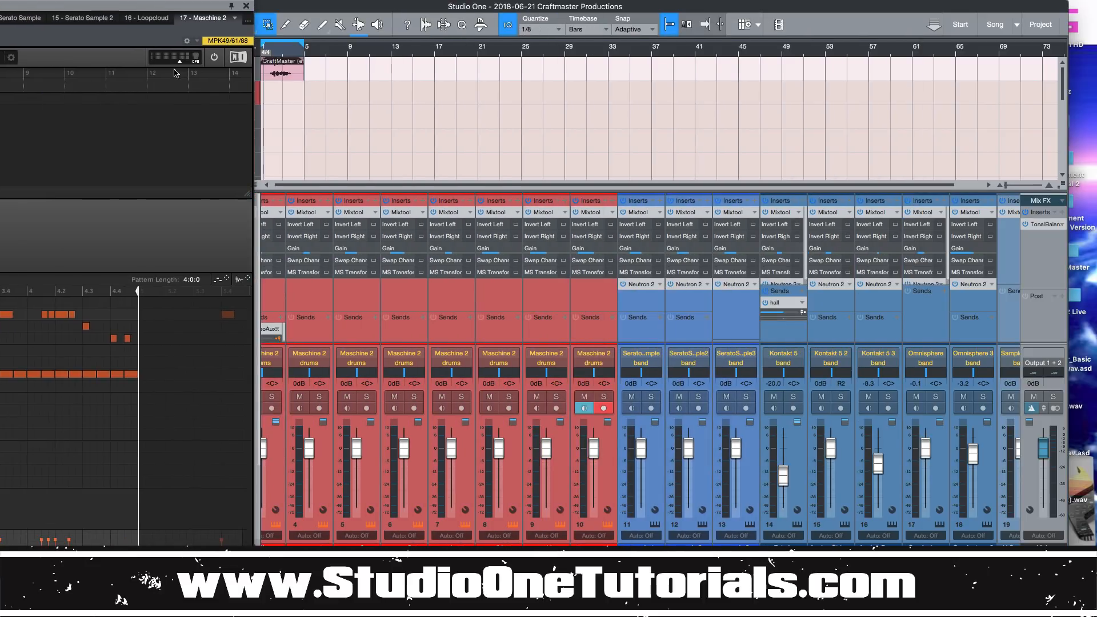
scroll(663, 369, right, 15)
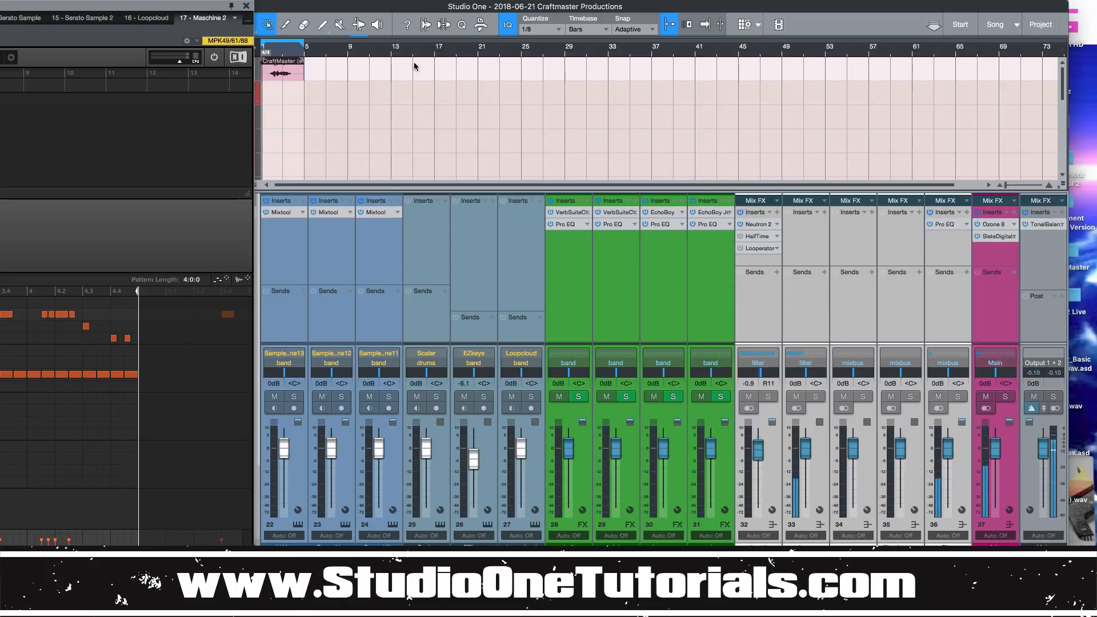
Step: Bring the Maschine window back into full view and add short clhh notes around 1.2 in Pattern 2, ending with the transport toggled
drag(222, 6, 979, 12)
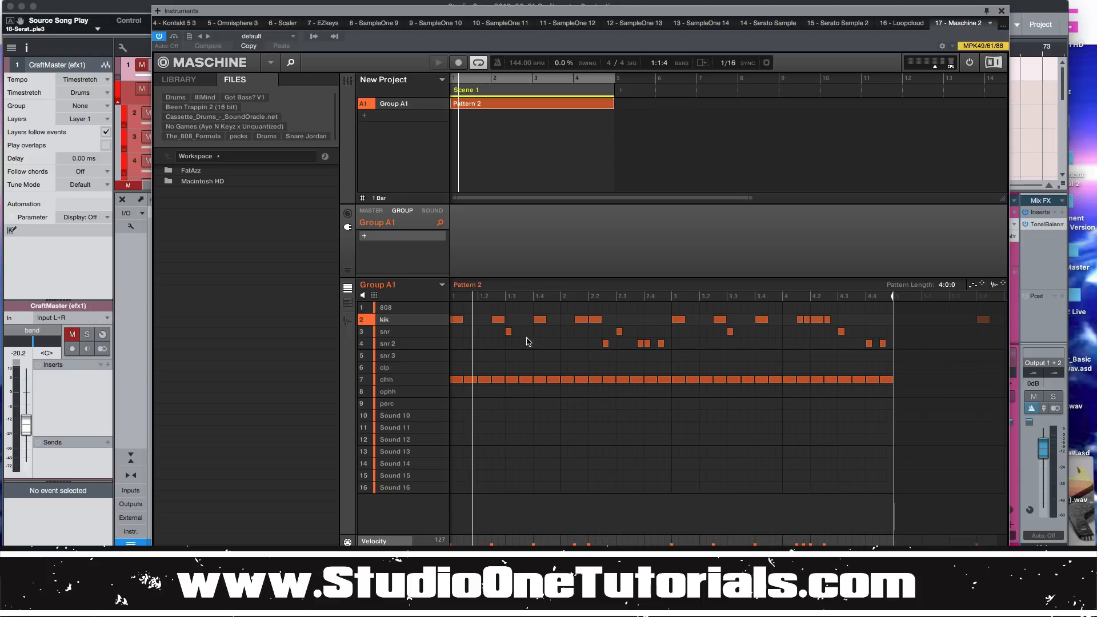
click(487, 380)
click(481, 380)
click(486, 380)
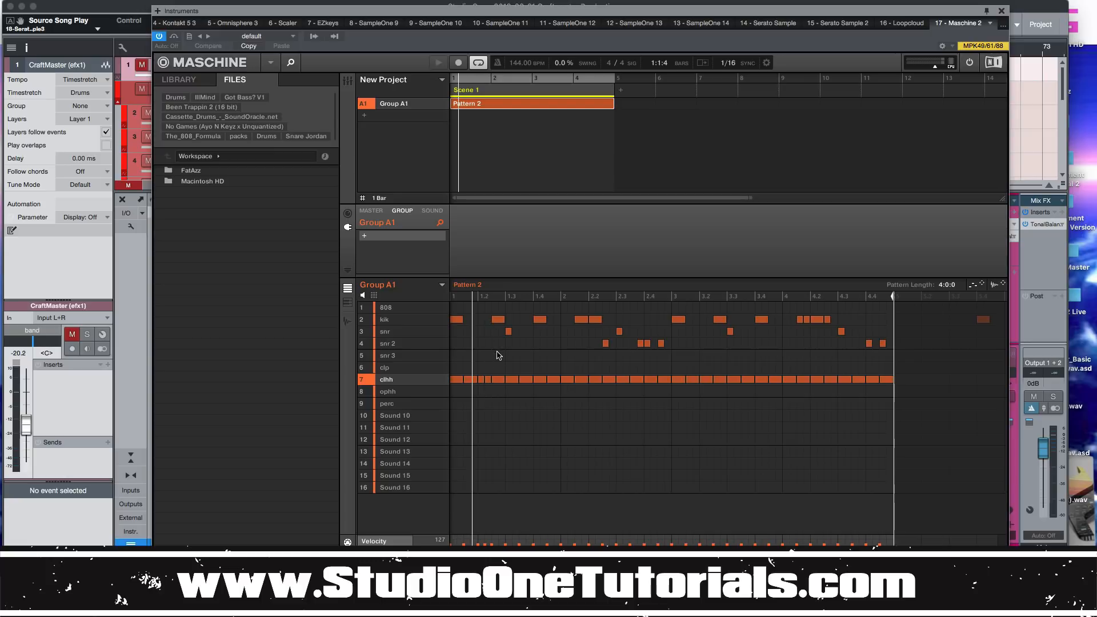
key(space)
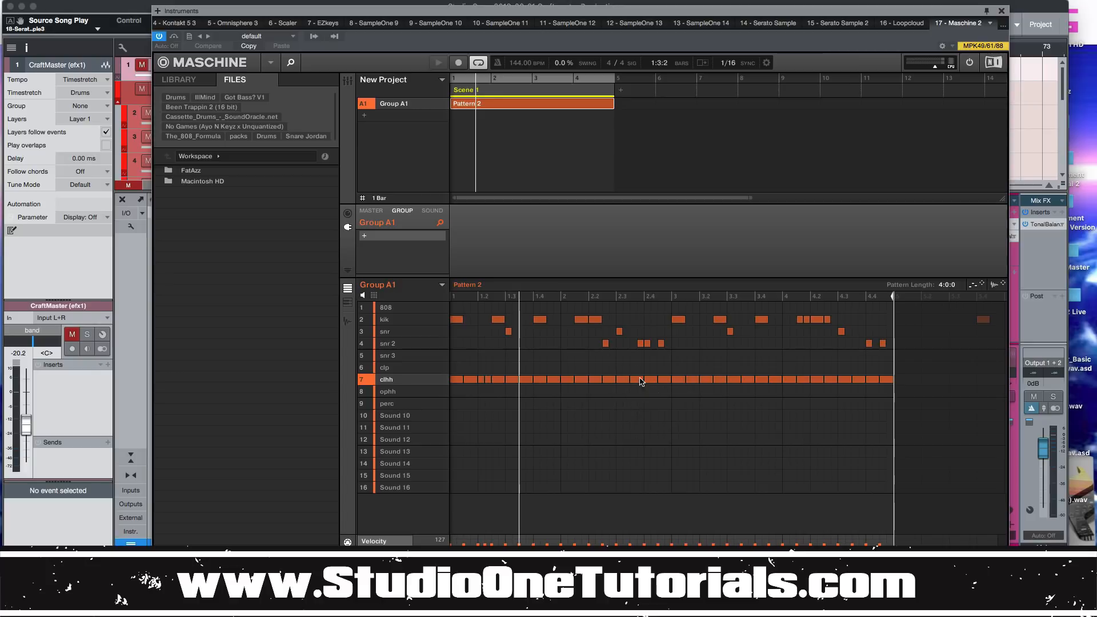
Step: Add short clhh notes around 3.2, remove the stray snr 3 note above them, and play the pattern
click(696, 356)
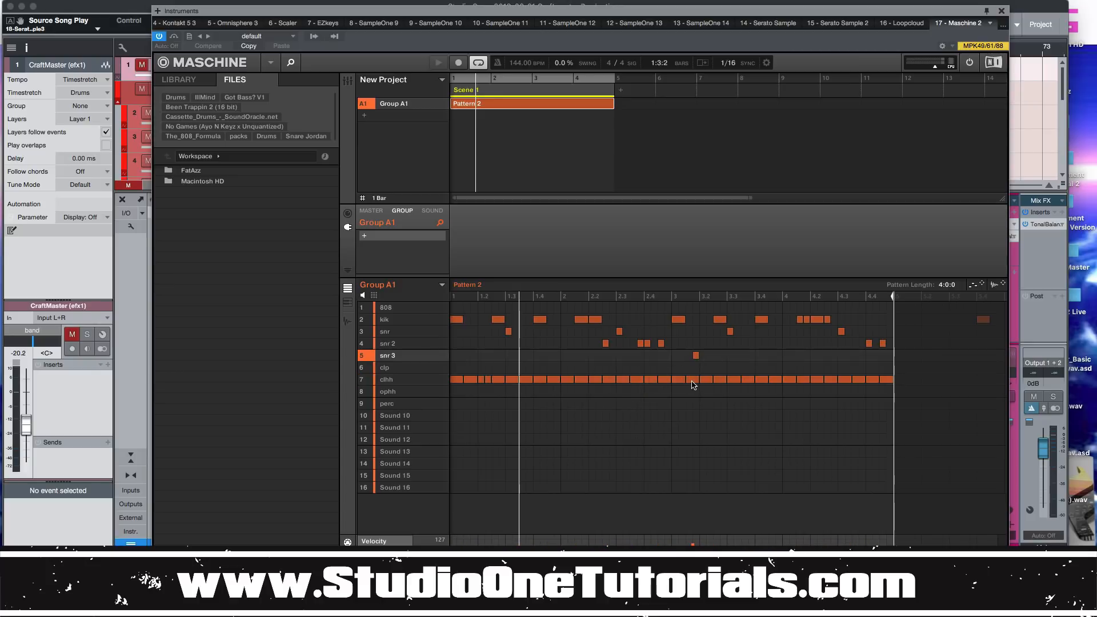
click(703, 380)
click(697, 356)
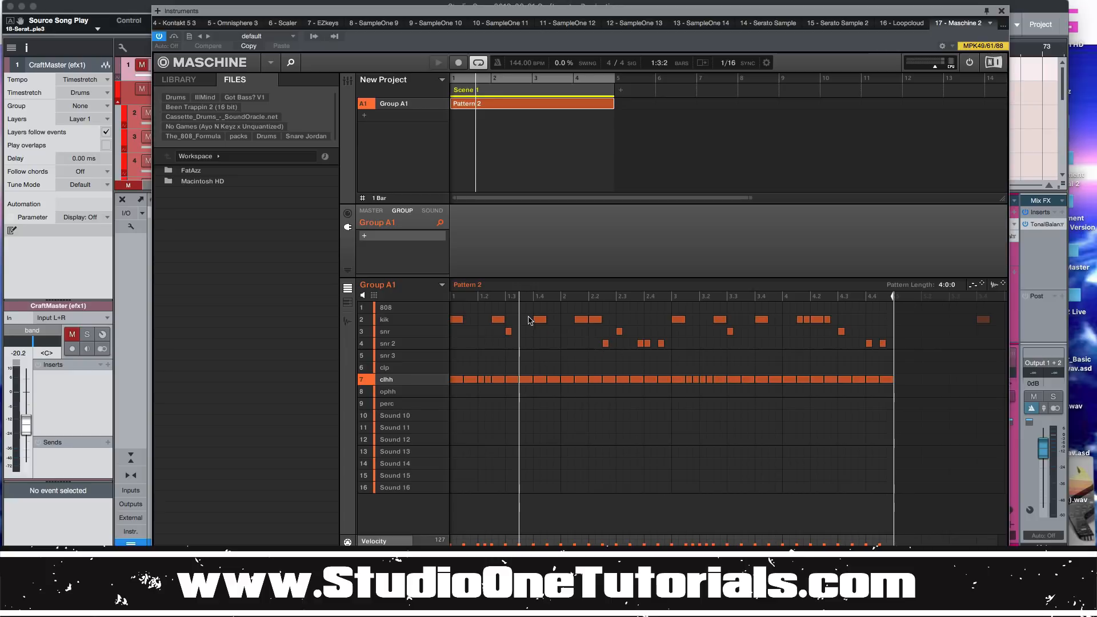
key(space)
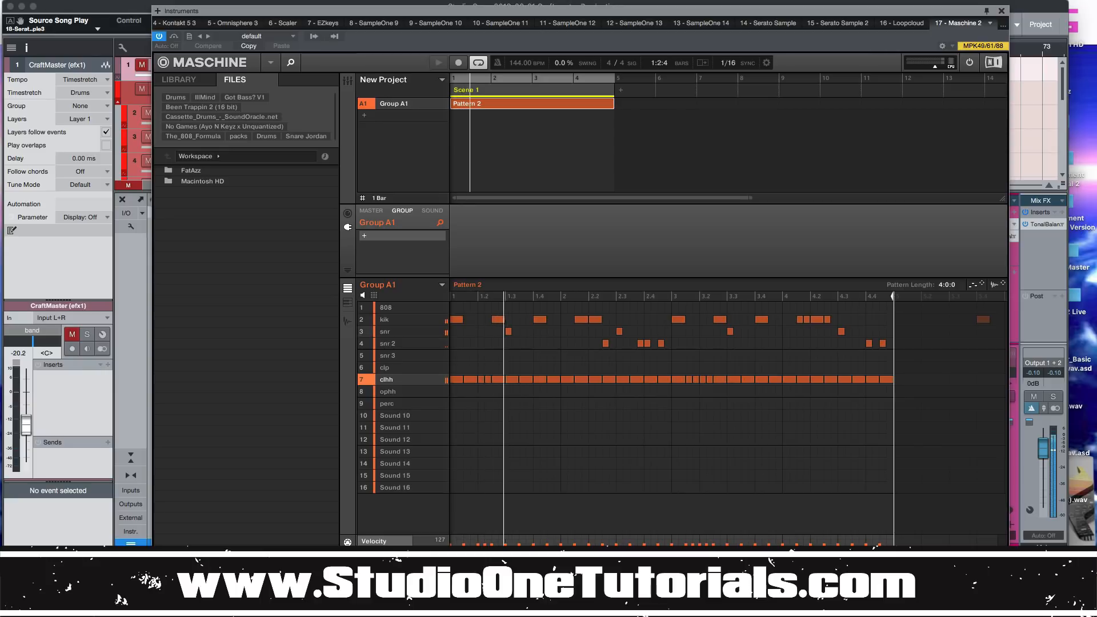
Step: Change the step grid and replace the clhh notes around 3.2 with shorter ones to form a faster hi-hat roll
click(384, 593)
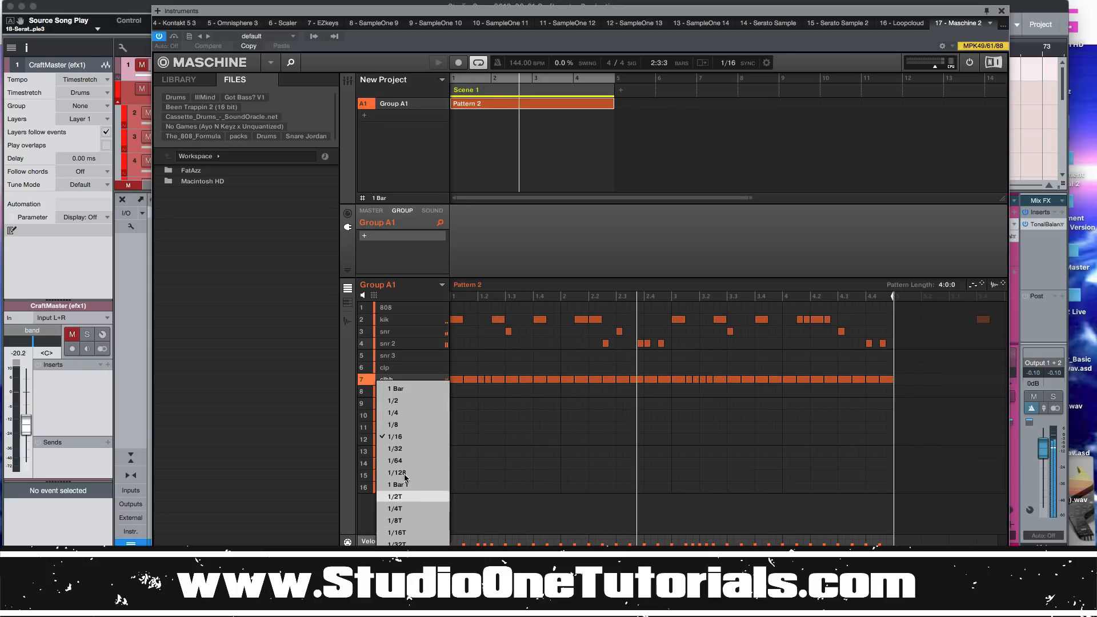
click(551, 468)
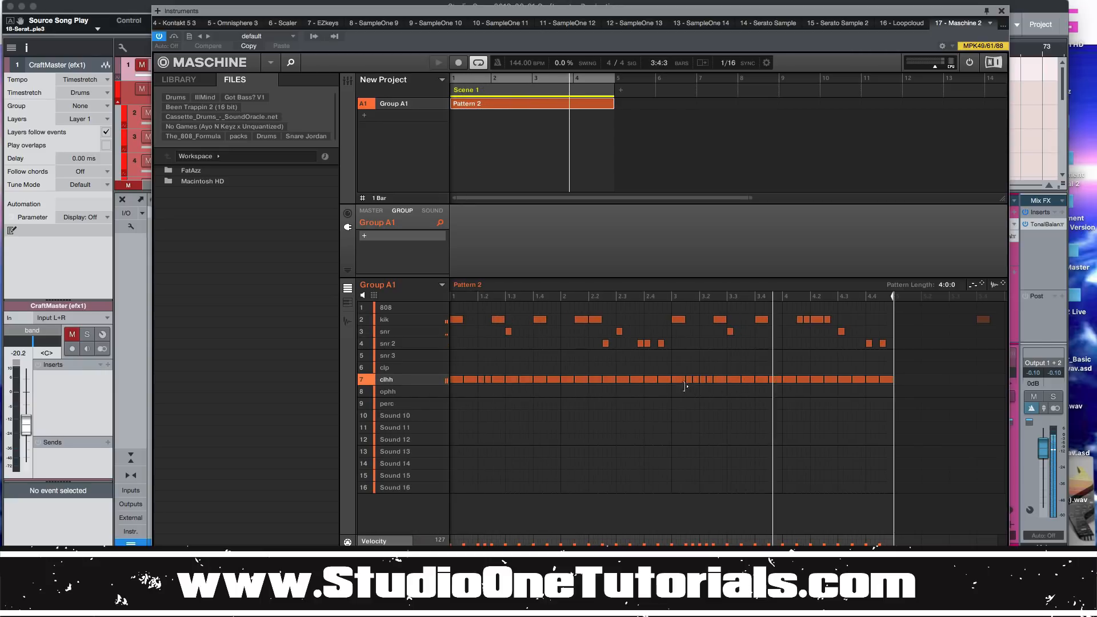
right_click(694, 381)
double_click(692, 381)
double_click(696, 381)
right_click(708, 381)
double_click(707, 381)
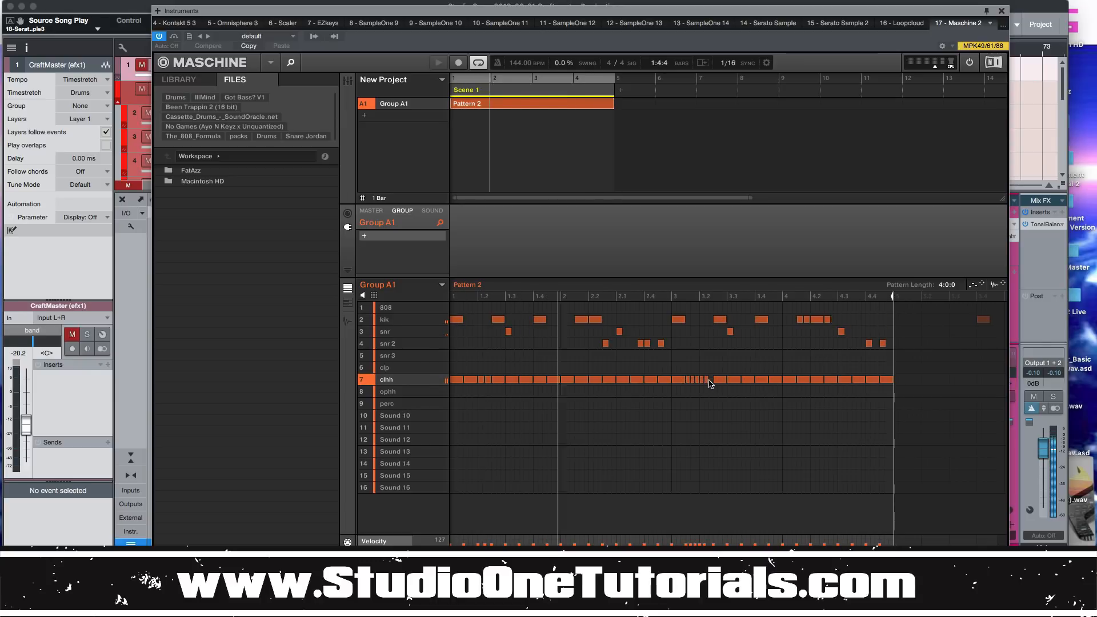
Step: Rework the clhh notes around the start of bar 4 with shorter notes, deleting the one just after the bar line
right_click(788, 380)
click(789, 380)
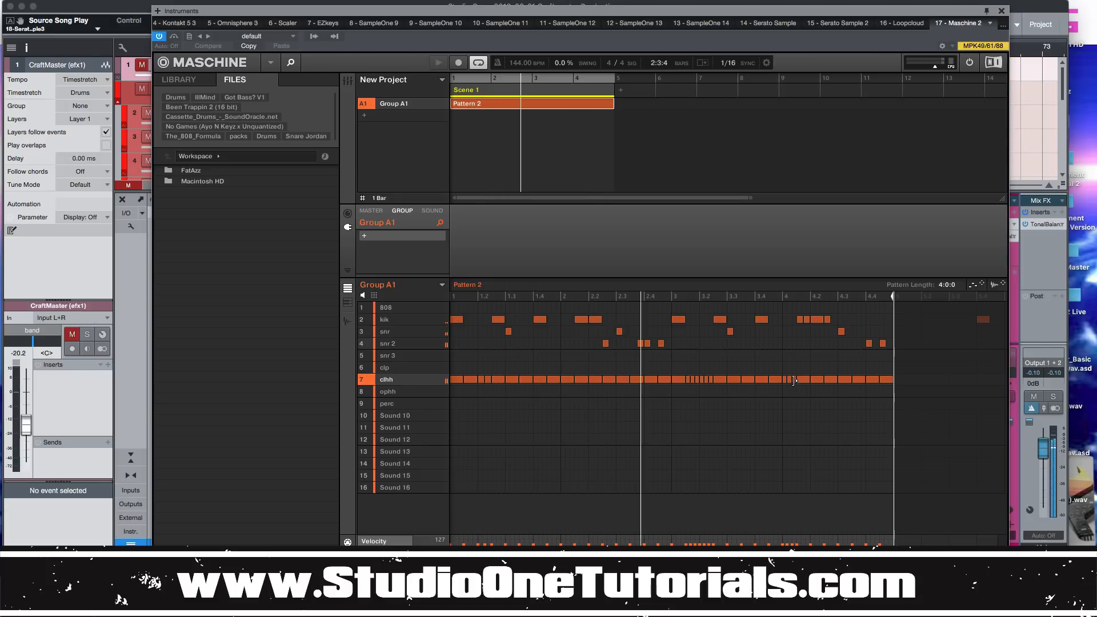
double_click(789, 368)
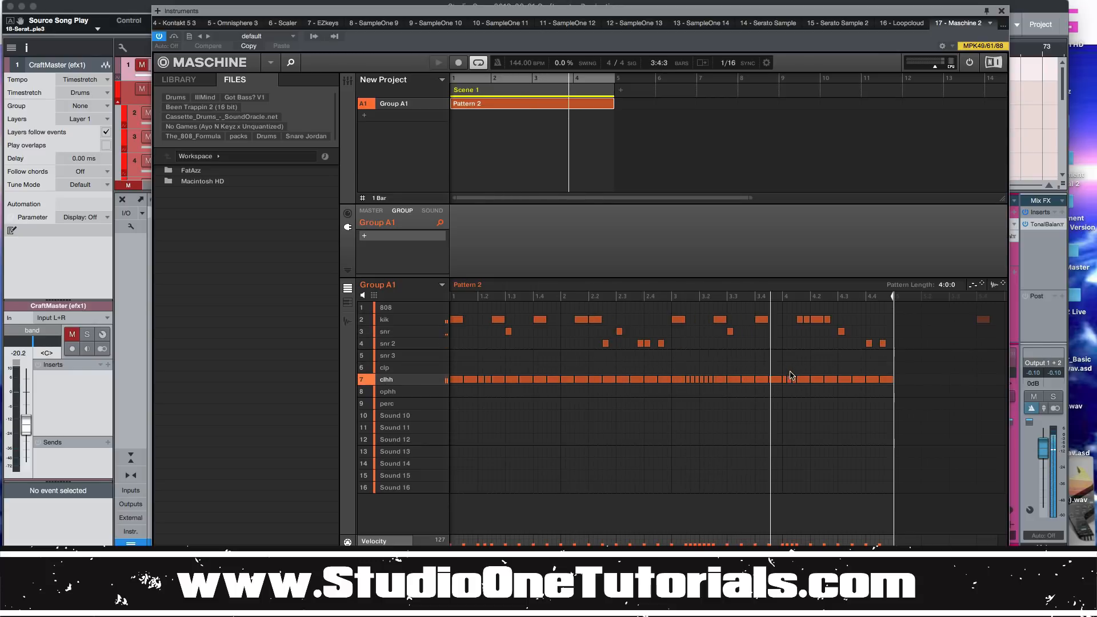
double_click(790, 380)
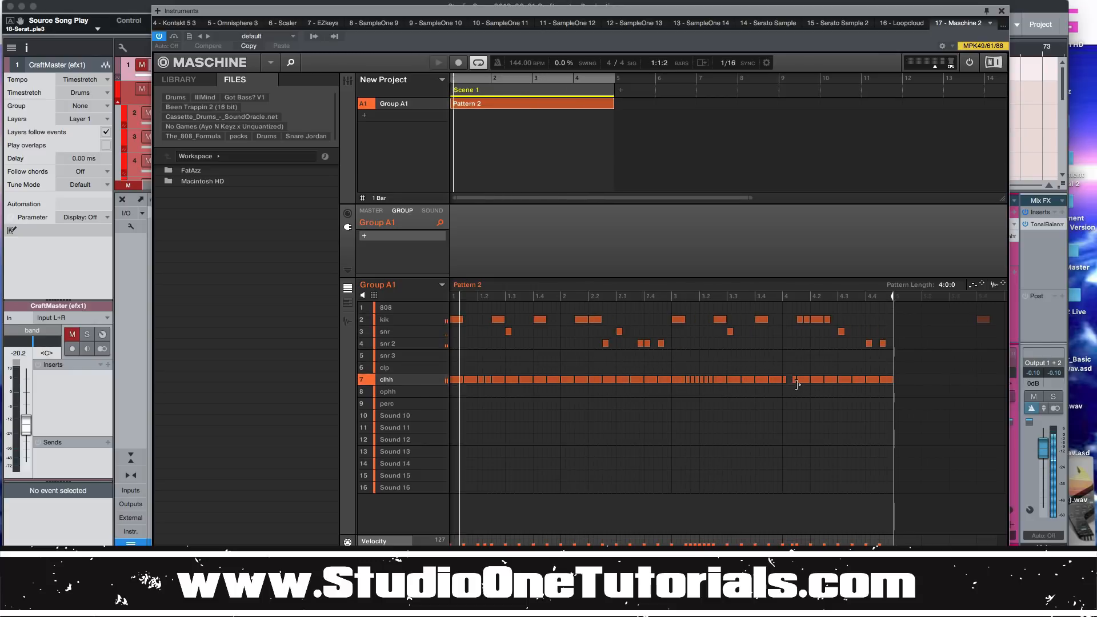